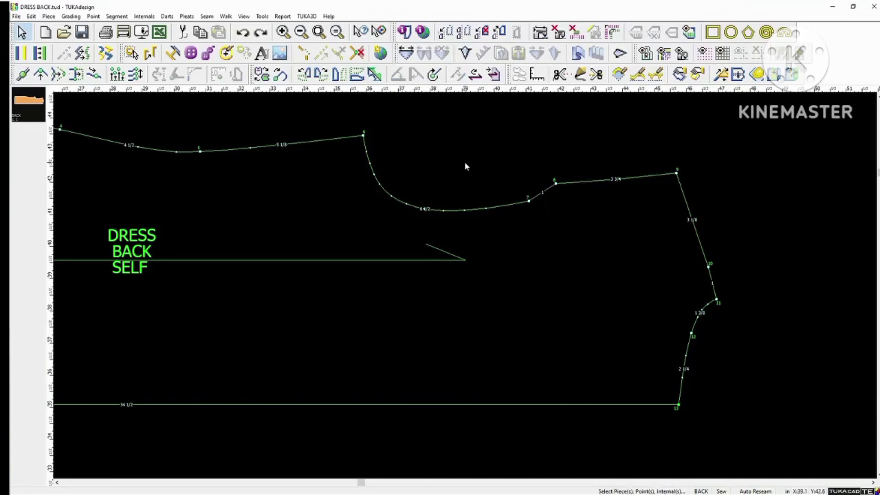
- Place a new dart on the dress back between the edge point and point 8, apex inside the piece
left_click(465, 53)
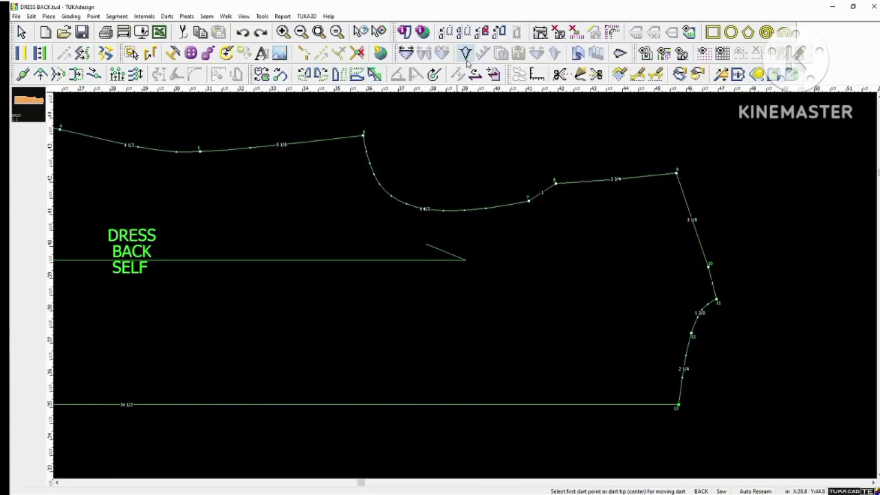
left_click(529, 200)
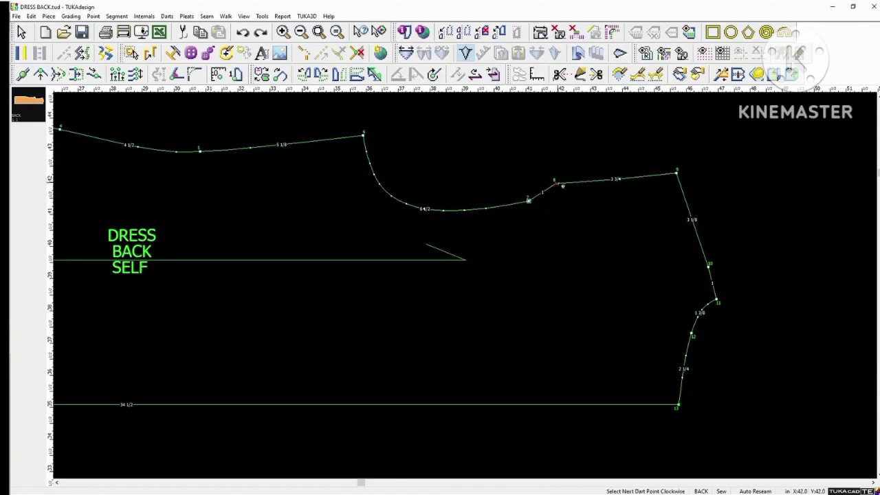
left_click(559, 184)
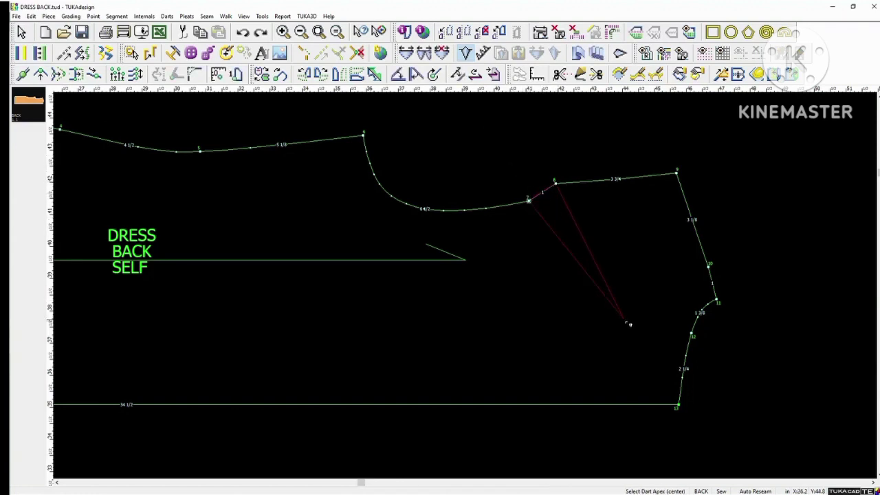
left_click(595, 275)
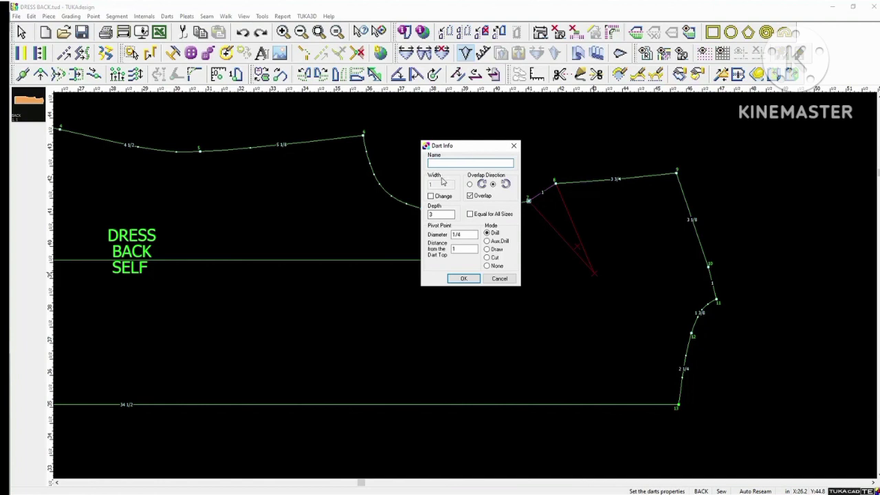
- In Dart Info, set depth 2.5 and pivot diameter 1/8, adjusting overlap direction and top distance
double_click(429, 215)
left_click(470, 185)
left_click(493, 185)
left_click_drag(476, 234, 450, 234)
left_click(463, 252)
double_click(454, 250)
- Confirm the new dart and move it to another upper-edge contour point, choosing a Fix Darts method
left_click(479, 278)
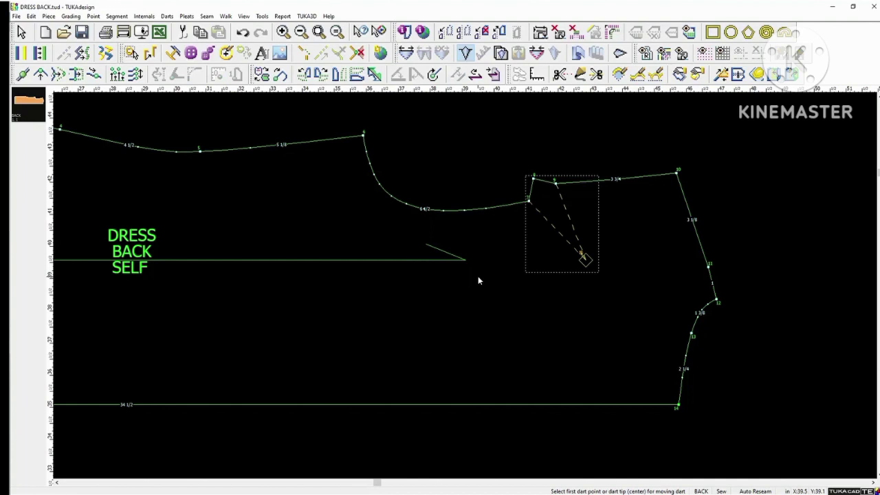
key("Escape")
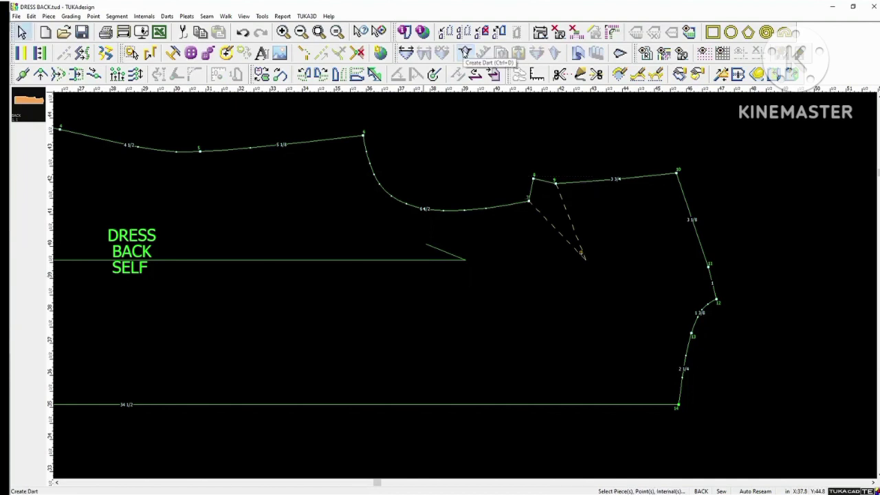
left_click(466, 53)
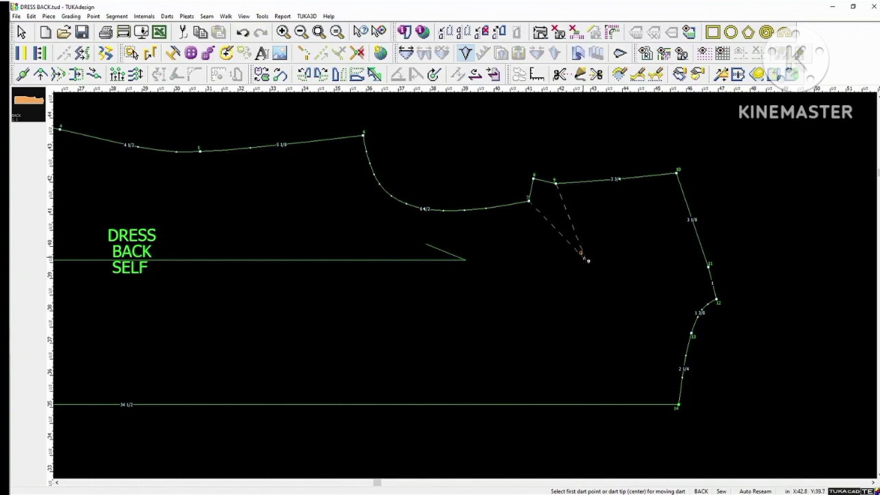
left_click(588, 261)
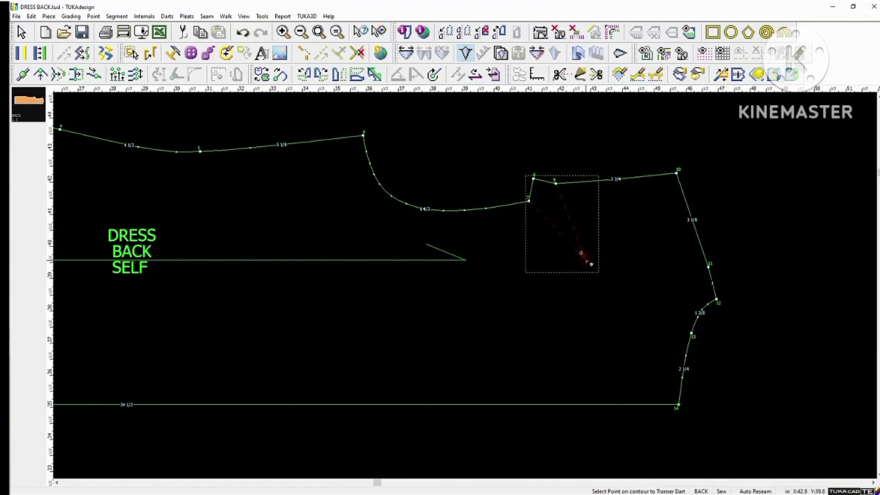
left_click(562, 285)
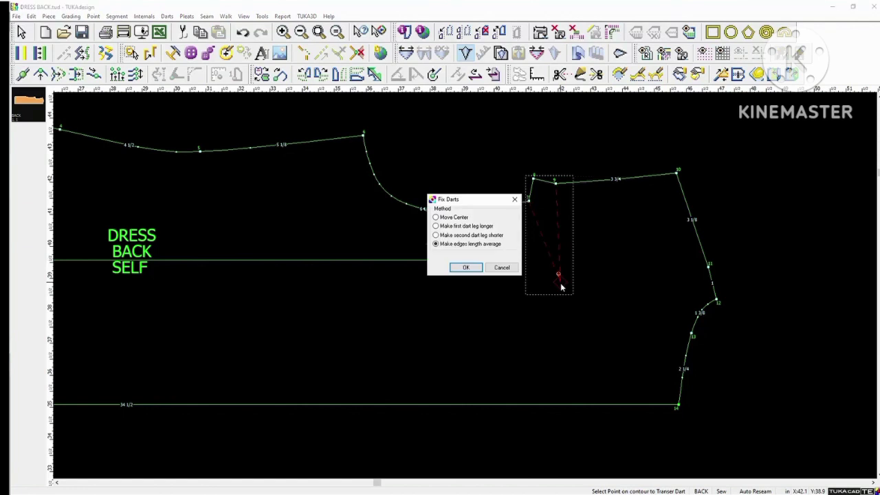
left_click(436, 218)
- Finish the dart move and change the moved dart's depth to 2
left_click(466, 267)
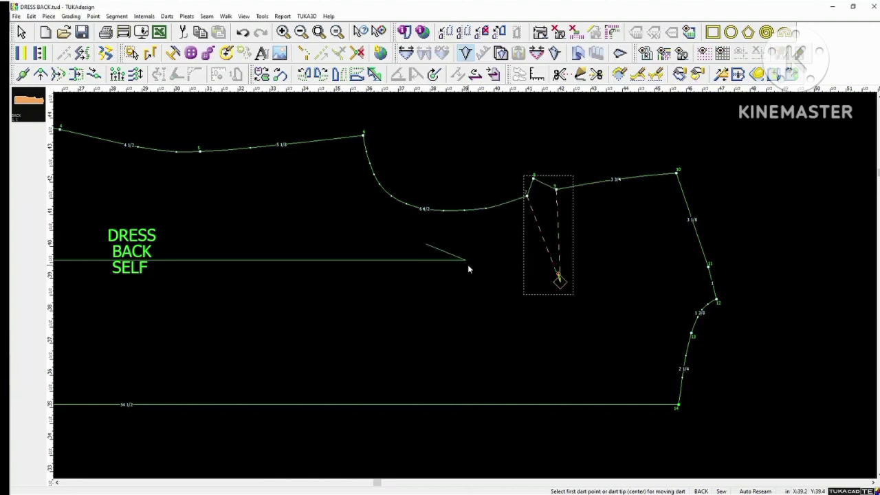
right_click(481, 204)
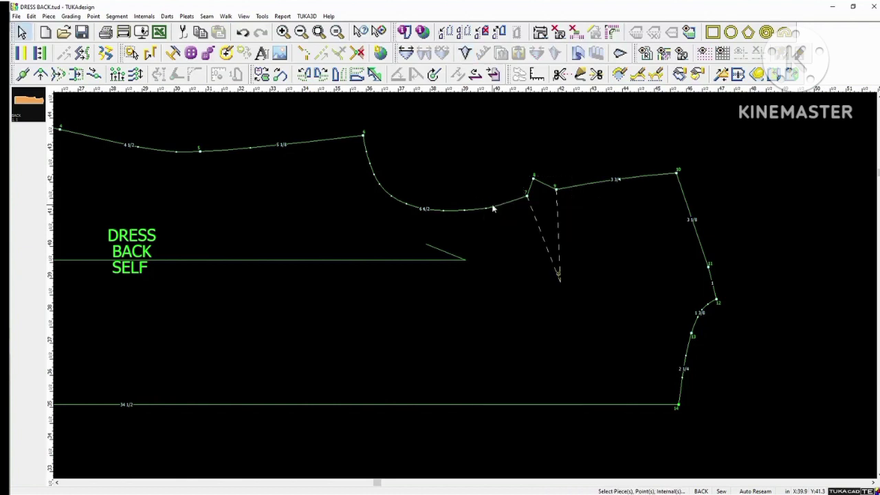
double_click(559, 275)
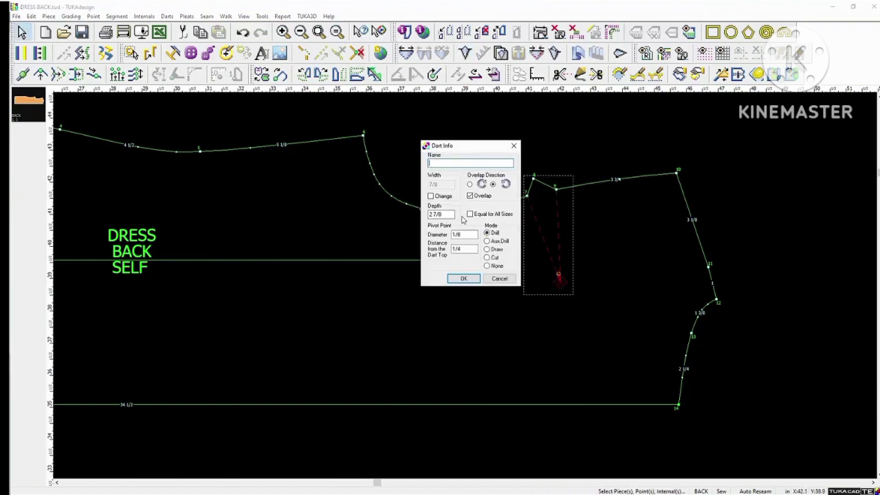
double_click(441, 215)
type("2.5")
left_click(464, 278)
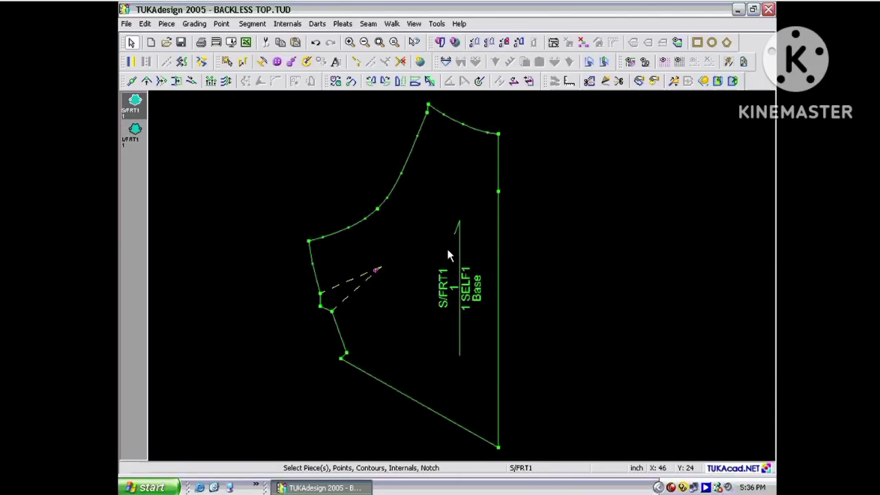
- Review the front piece dart's settings in Dart Info (depth 4.5, pivot 0.25) without changing them
left_click(382, 268)
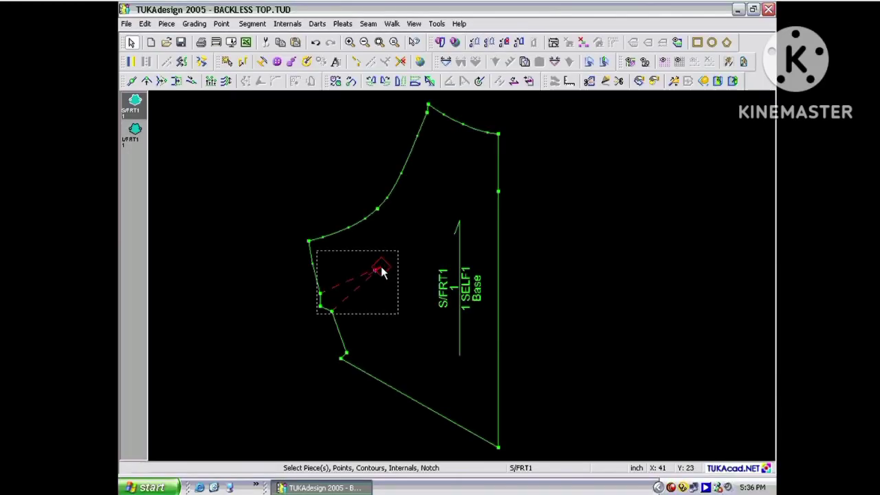
left_click(317, 23)
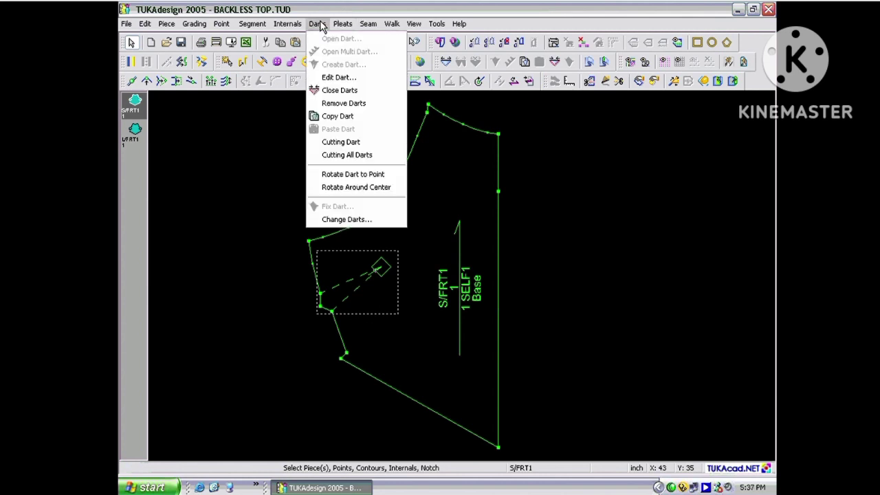
left_click(335, 75)
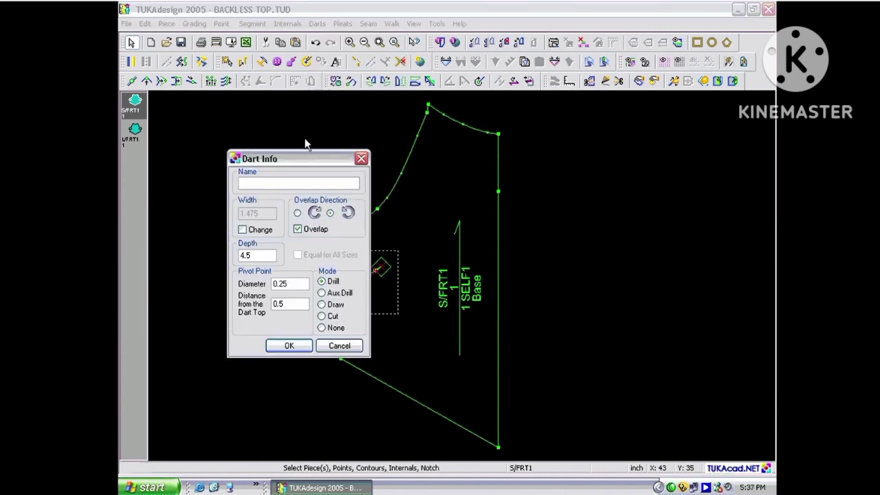
left_click_drag(297, 160, 241, 161)
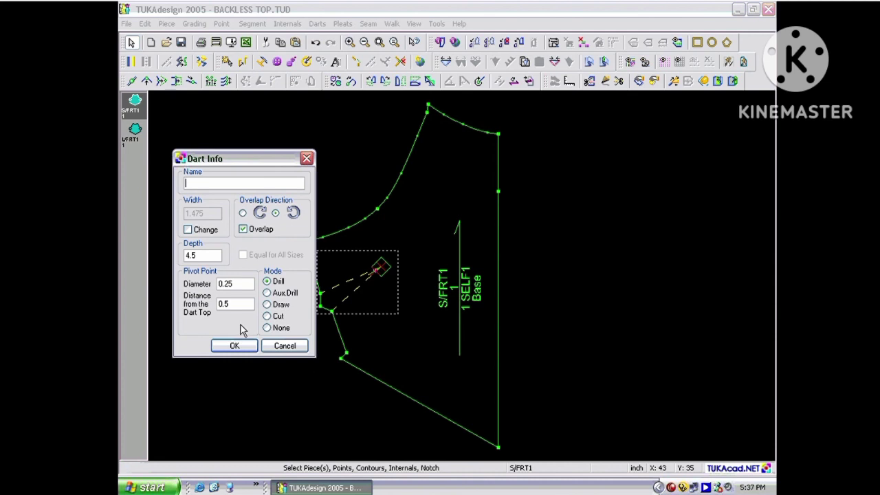
left_click(234, 345)
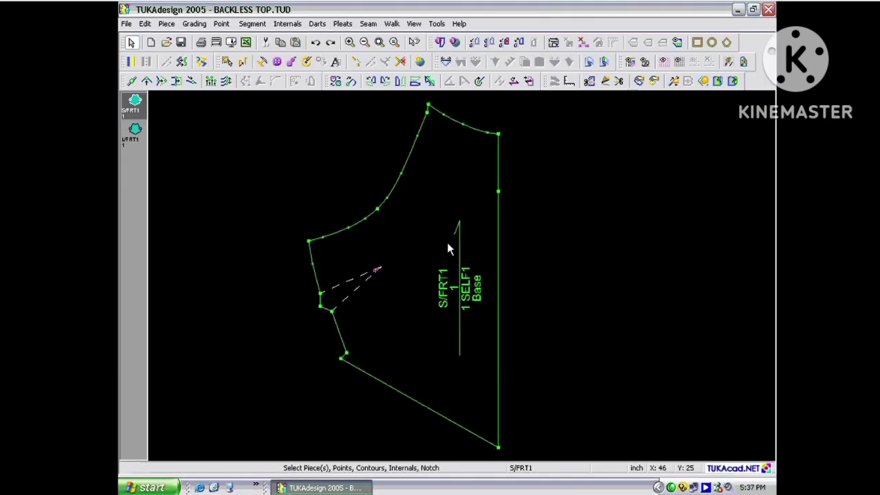
left_click(379, 268)
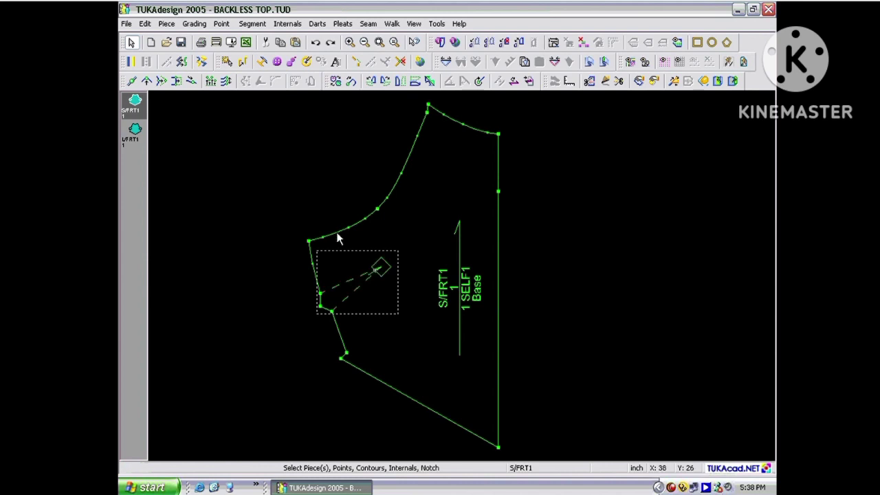
- Remove the selected side dart from the S/FRT1 front piece with Remove Darts
left_click(317, 23)
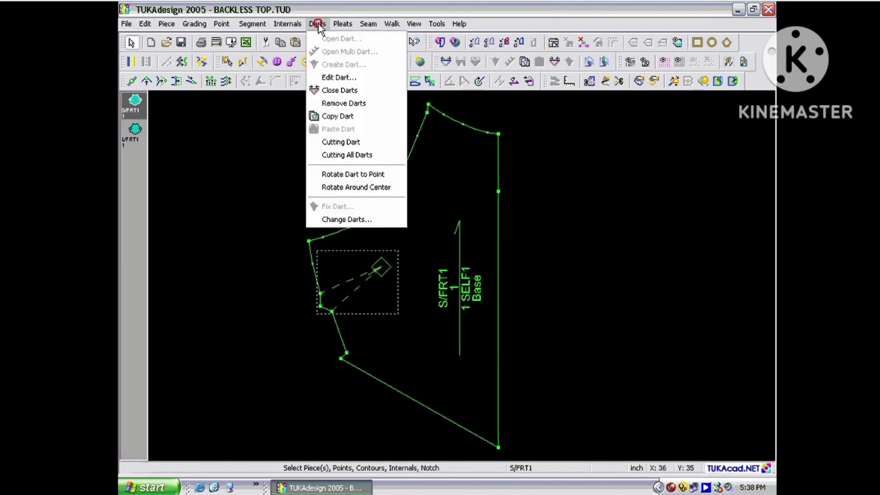
left_click(330, 103)
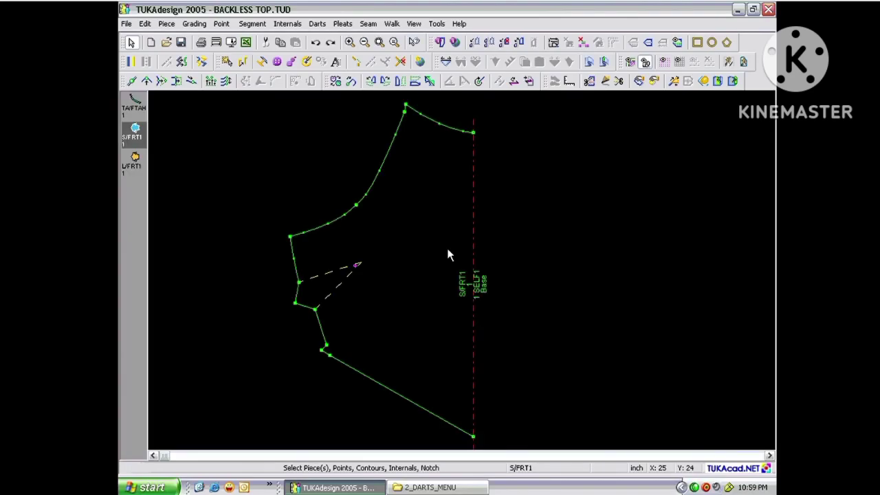
- Select the front bodice side dart and fold it closed with Close Darts
left_click(361, 262)
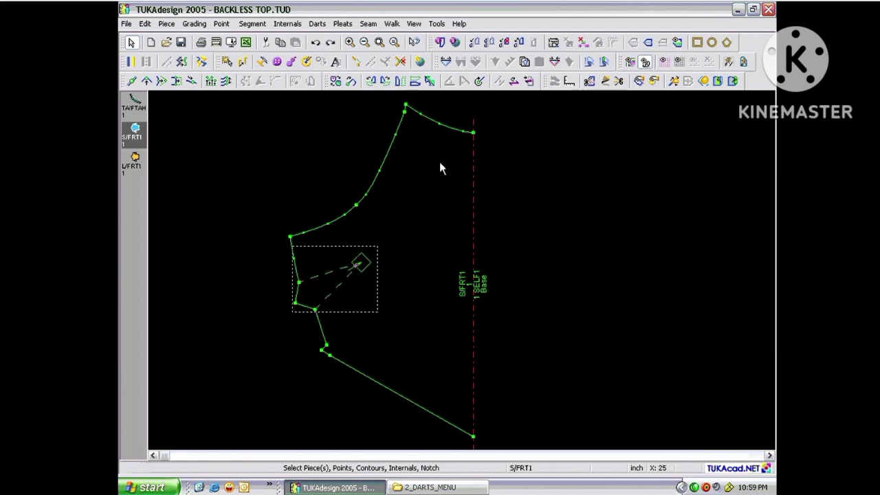
left_click(317, 24)
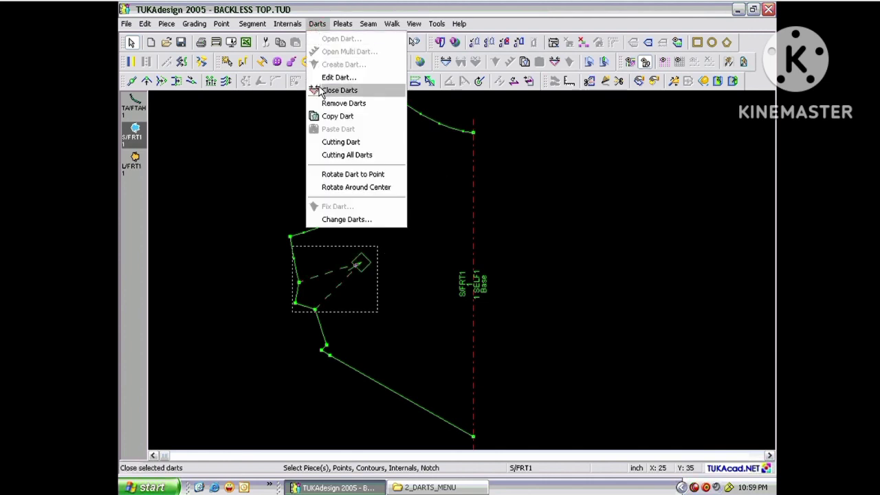
left_click(350, 142)
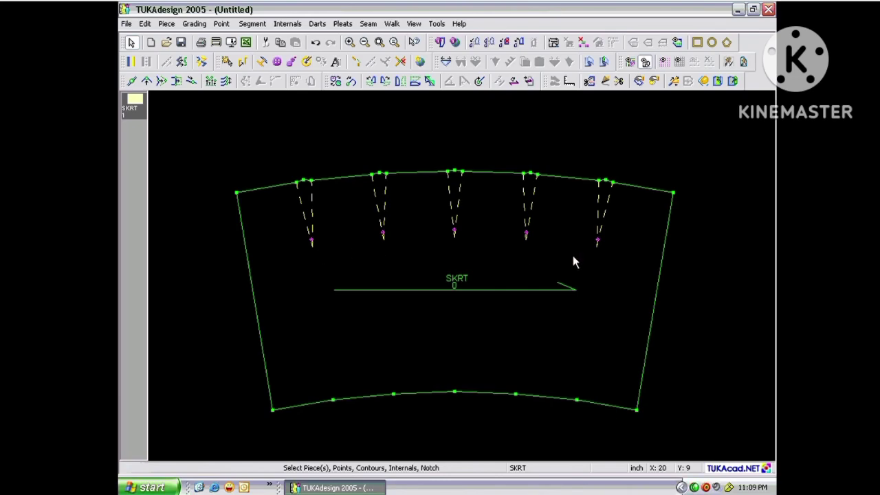
- Apply Cutting All Darts to turn the skirt's five darts into cut-out contours
left_click(317, 24)
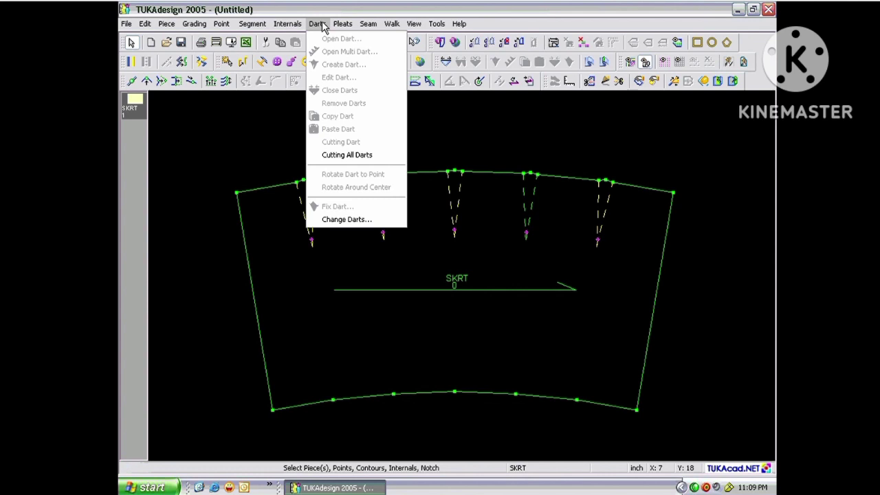
left_click(376, 158)
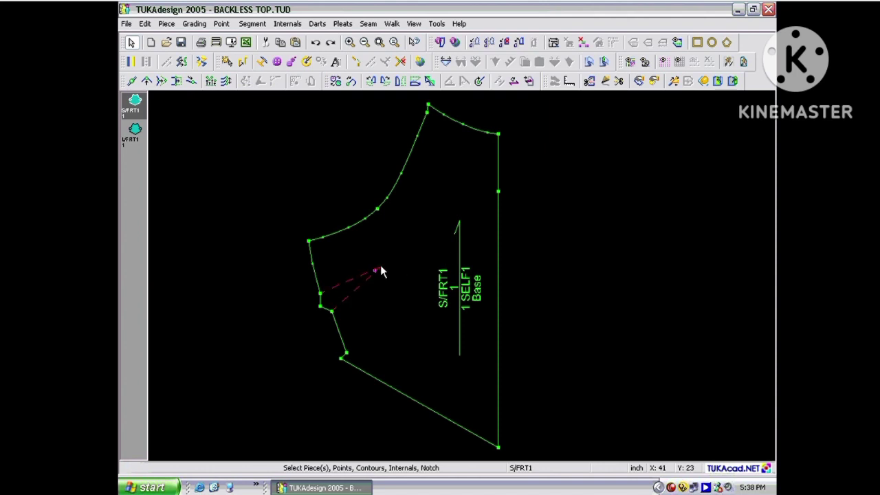
left_click(380, 267)
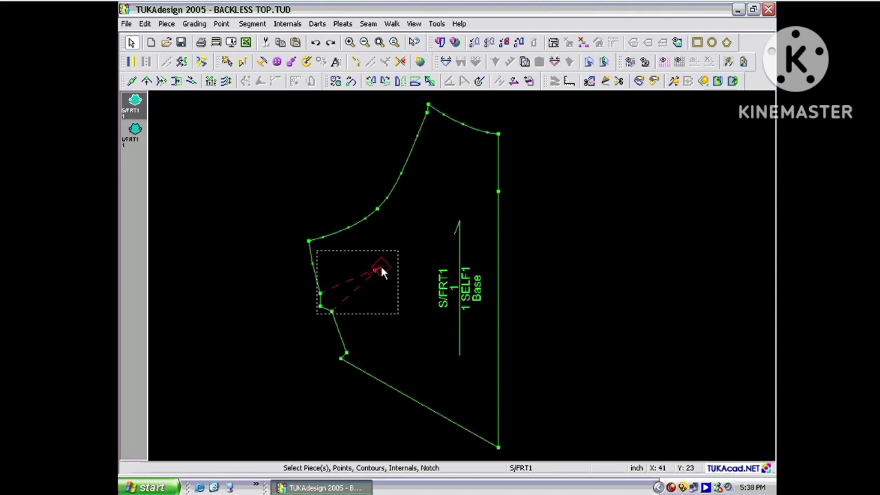
left_click(315, 24)
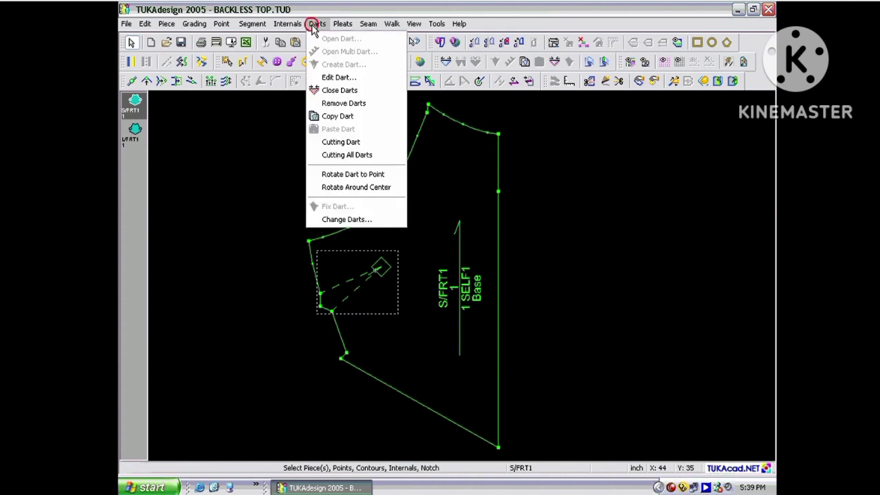
left_click(365, 175)
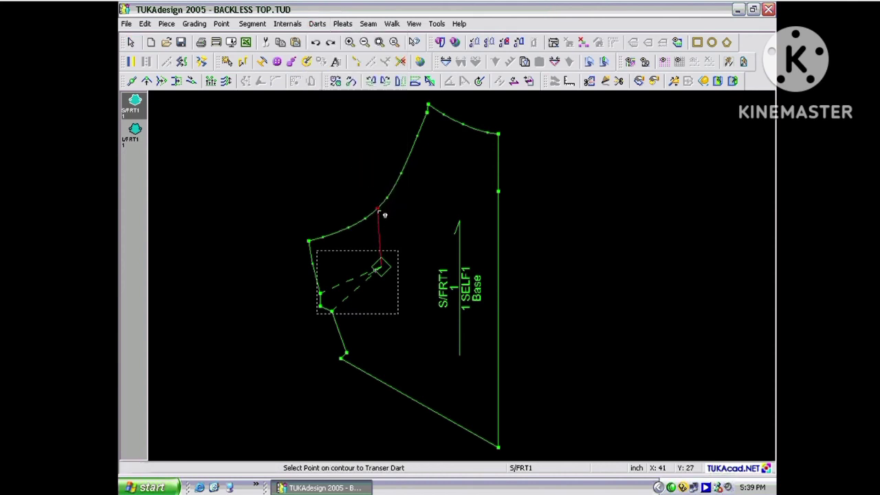
left_click(379, 209)
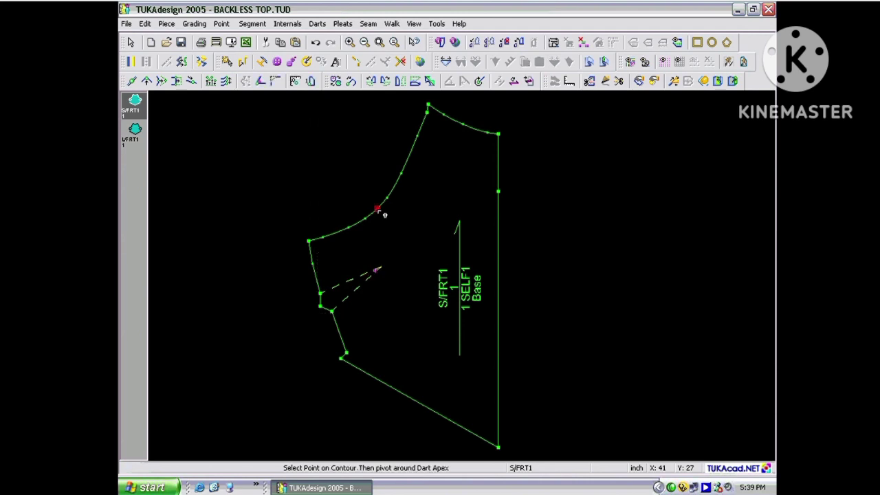
left_click(309, 241)
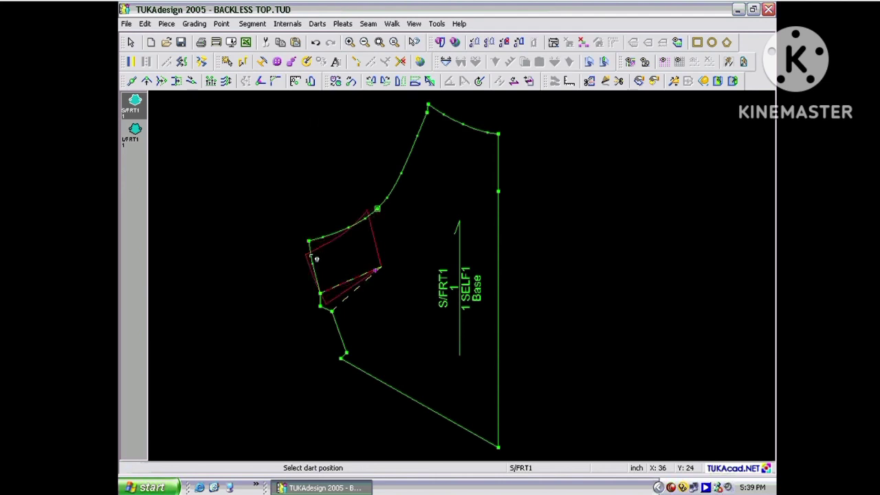
left_click(306, 267)
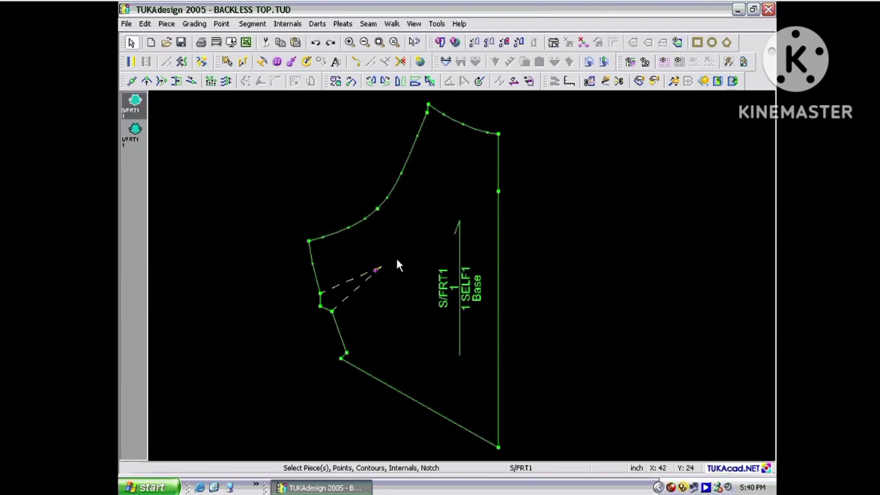
left_click(381, 267)
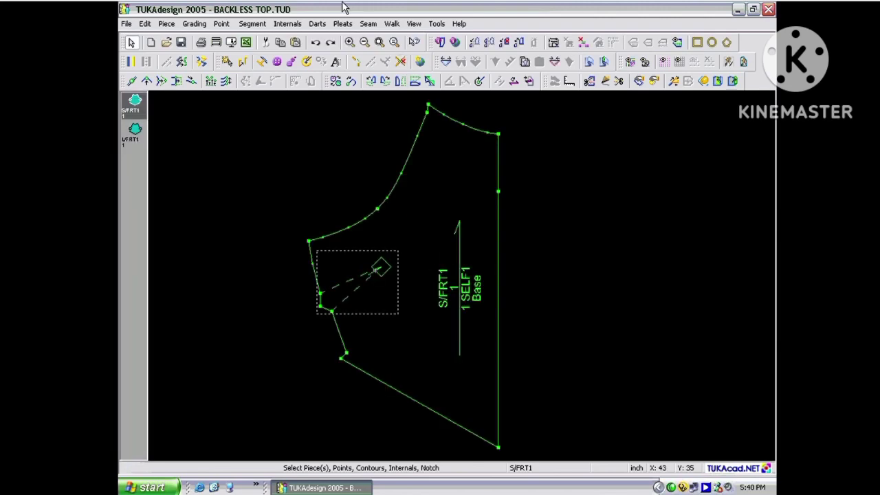
- Start Rotate Around Center on the side dart, setting the centre 1 inch from the apex
left_click(317, 23)
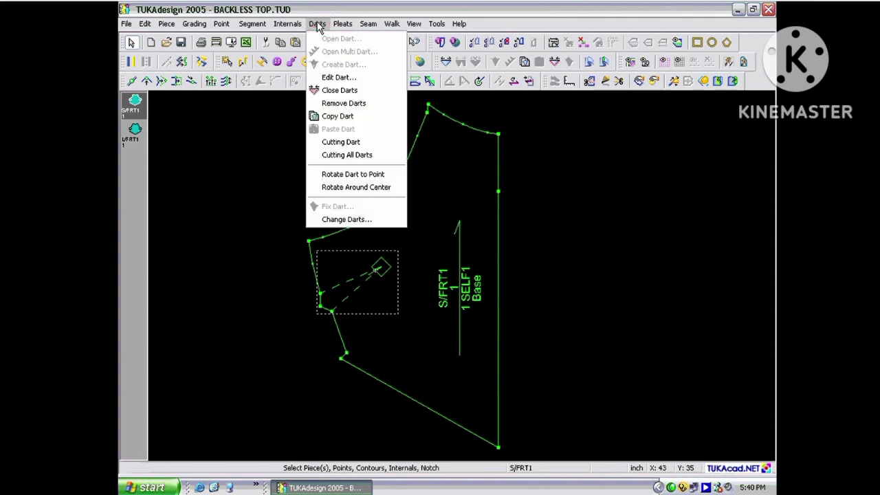
left_click(340, 188)
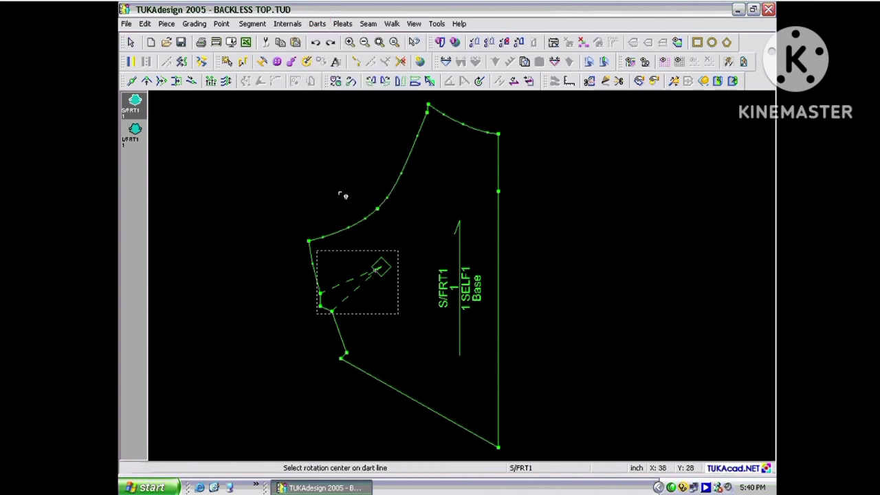
left_click(383, 266)
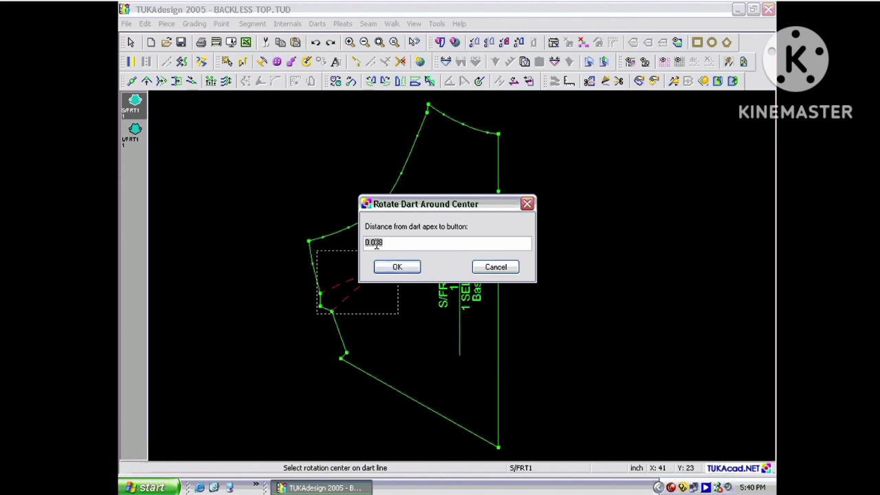
double_click(377, 245)
type("1.5")
left_click(398, 267)
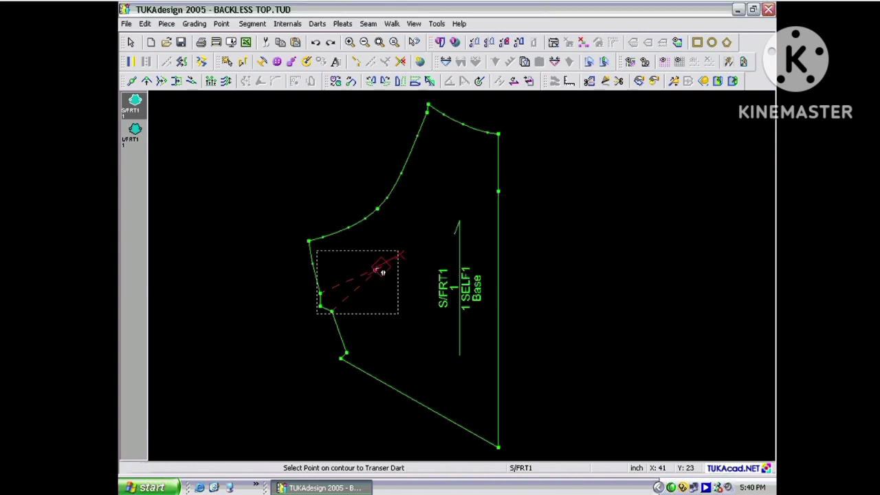
- Rotate the side dart onto the right edge, pivoting at the top-right corner
left_click(502, 255)
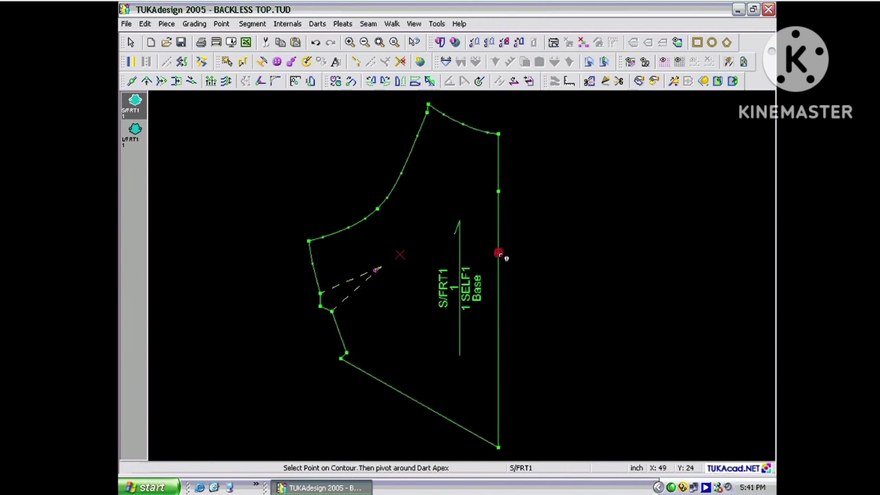
left_click(504, 139)
left_click(469, 116)
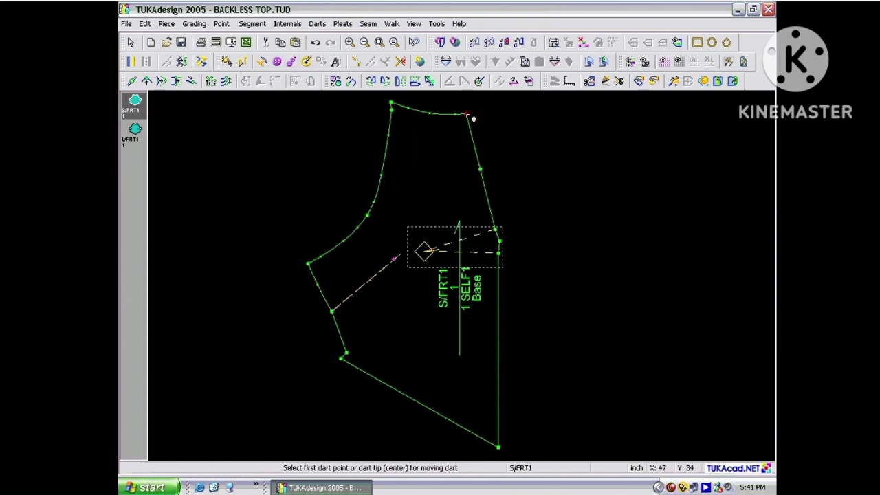